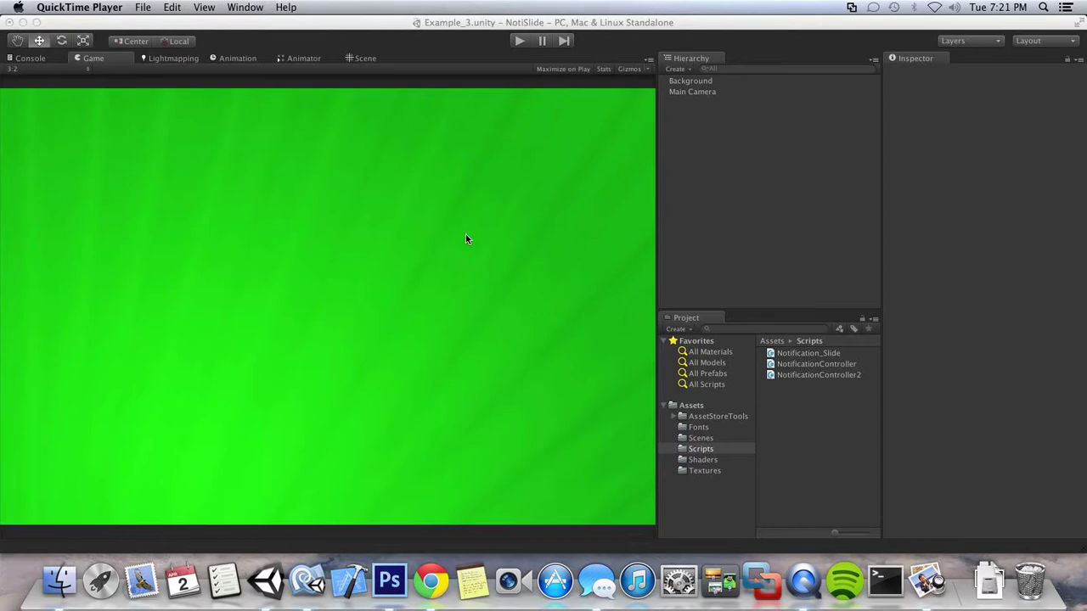
# Step: Bring the Unity editor showing the Background and Main Camera scene to the front
pyautogui.click(620, 30)
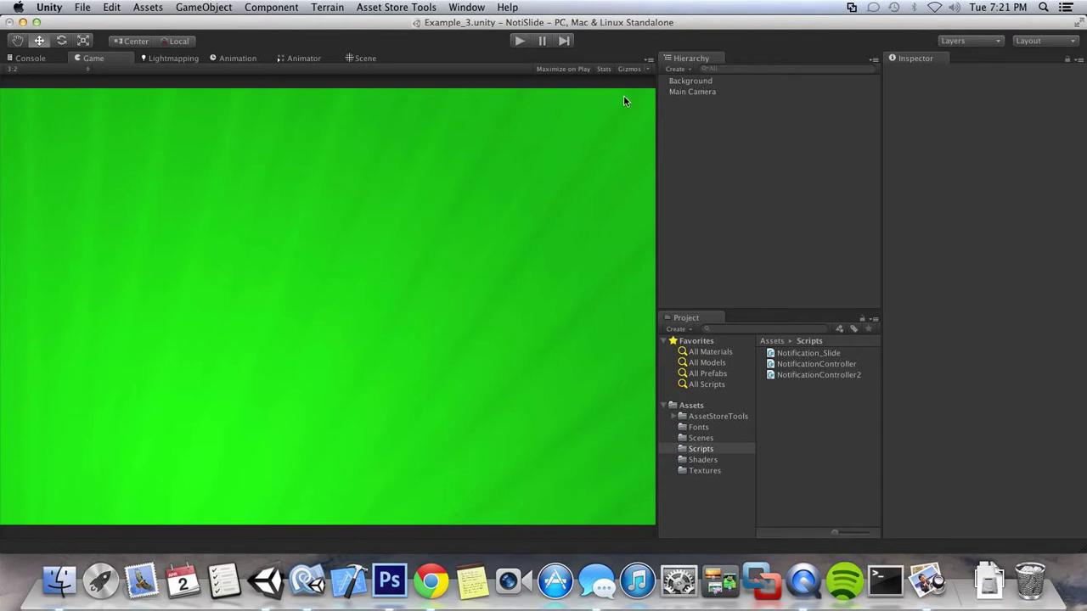
pyautogui.click(195, 8)
# Step: Create an empty GameObject named Notification and attach the Notification_Slide script to it
pyautogui.click(208, 23)
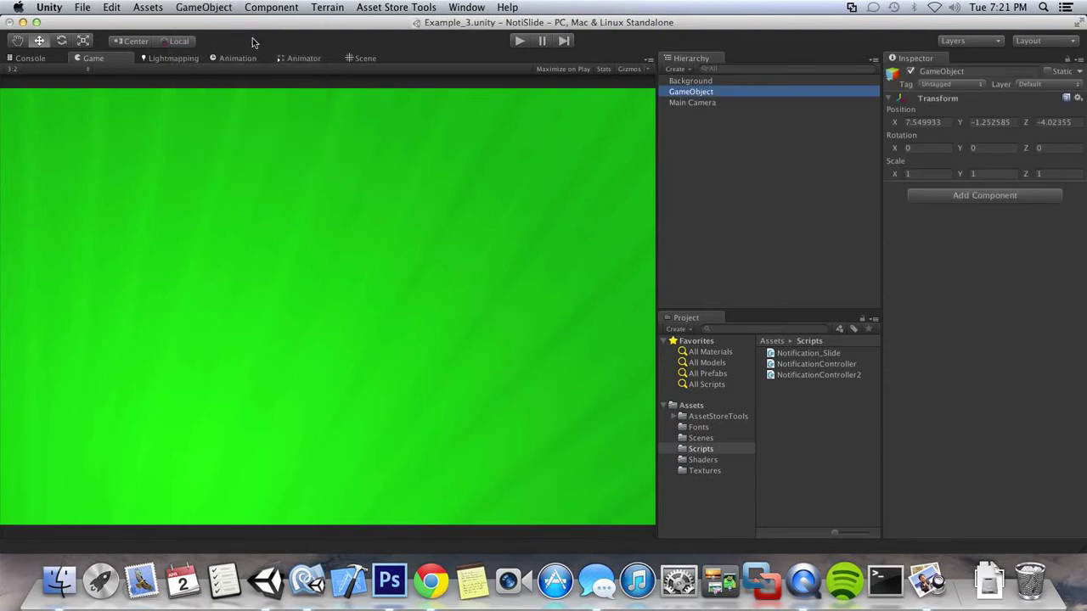
pyautogui.press('Return')
pyautogui.write('Notification')
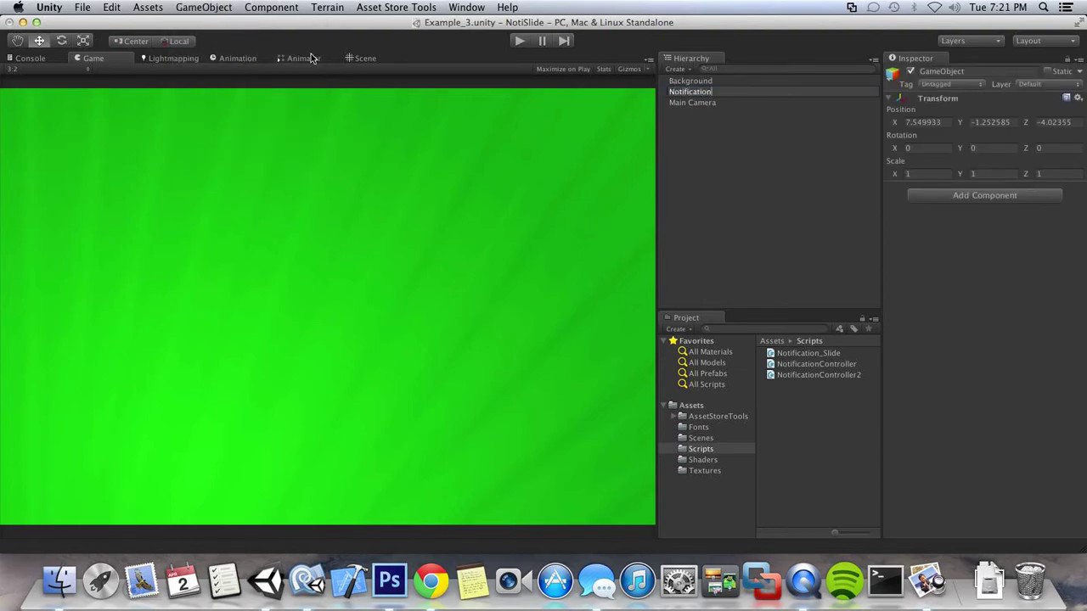
pyautogui.press('Return')
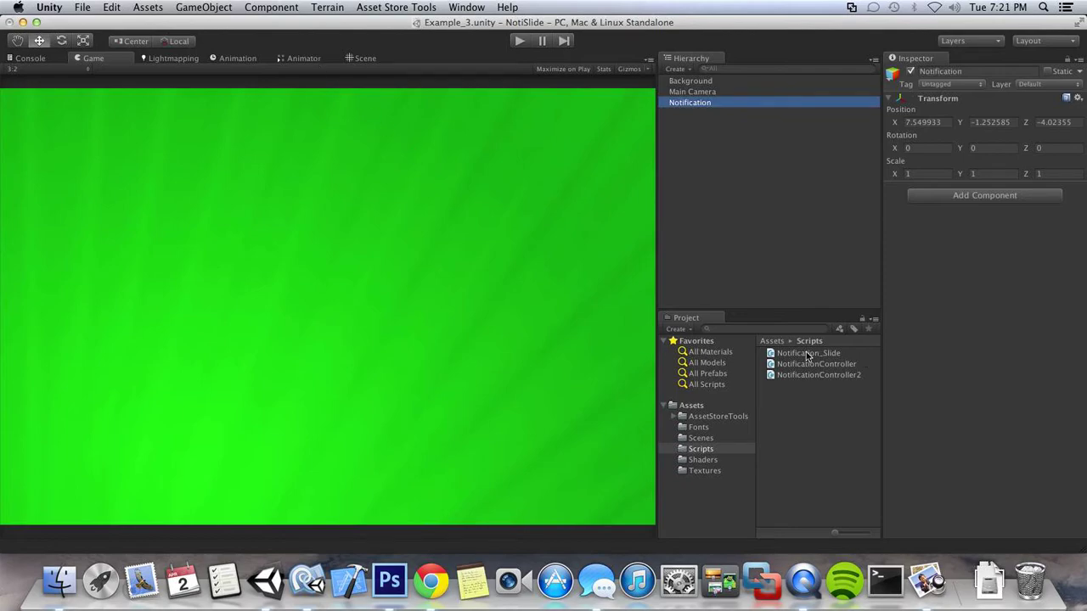
pyautogui.moveTo(802, 357); pyautogui.dragTo(943, 317)
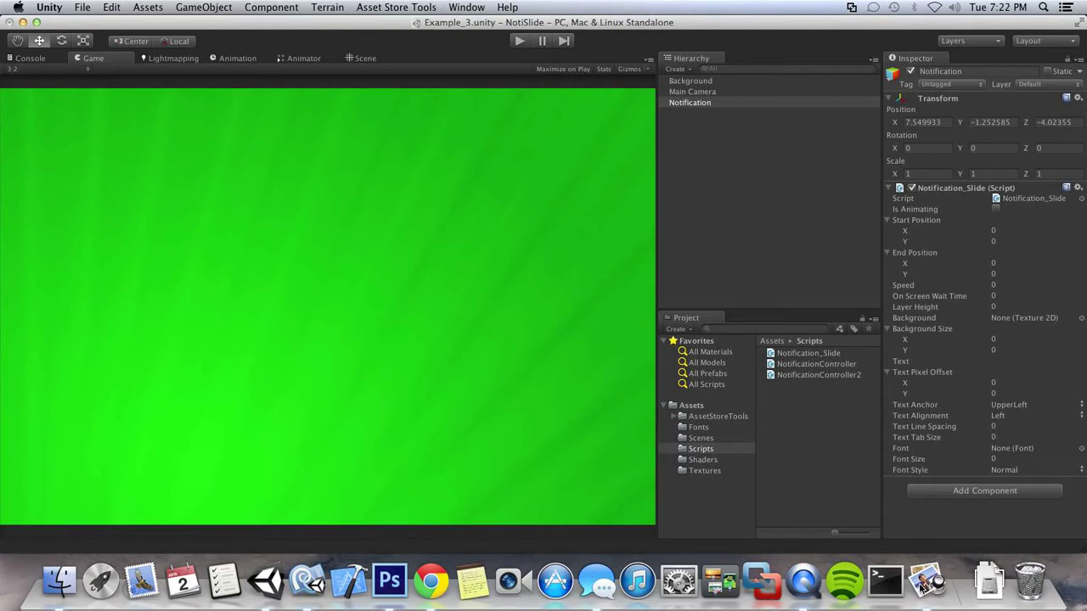
pyautogui.click(928, 580)
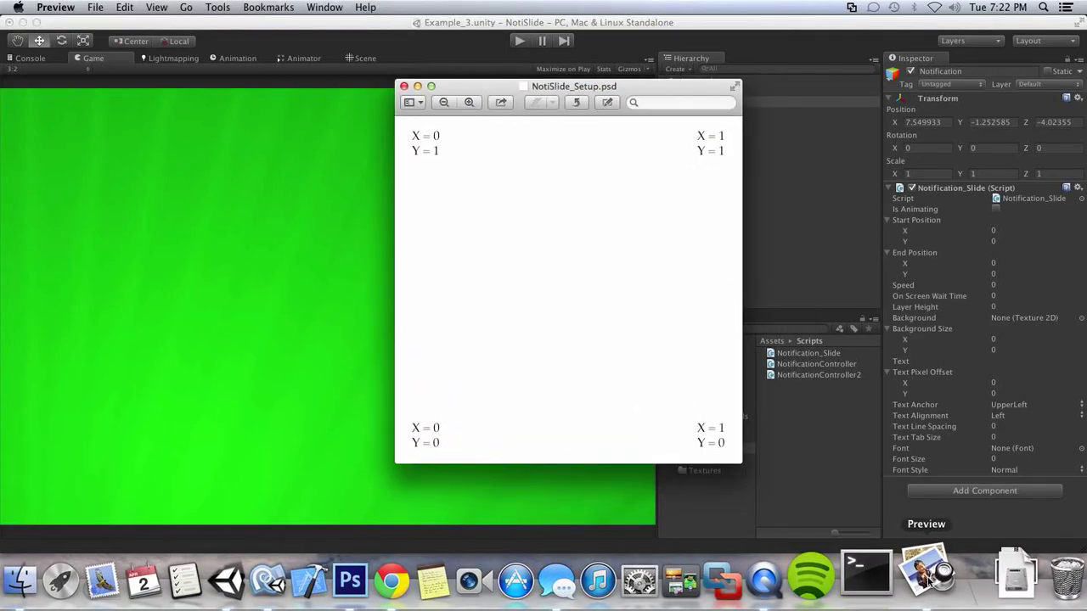
pyautogui.moveTo(637, 84); pyautogui.dragTo(526, 105)
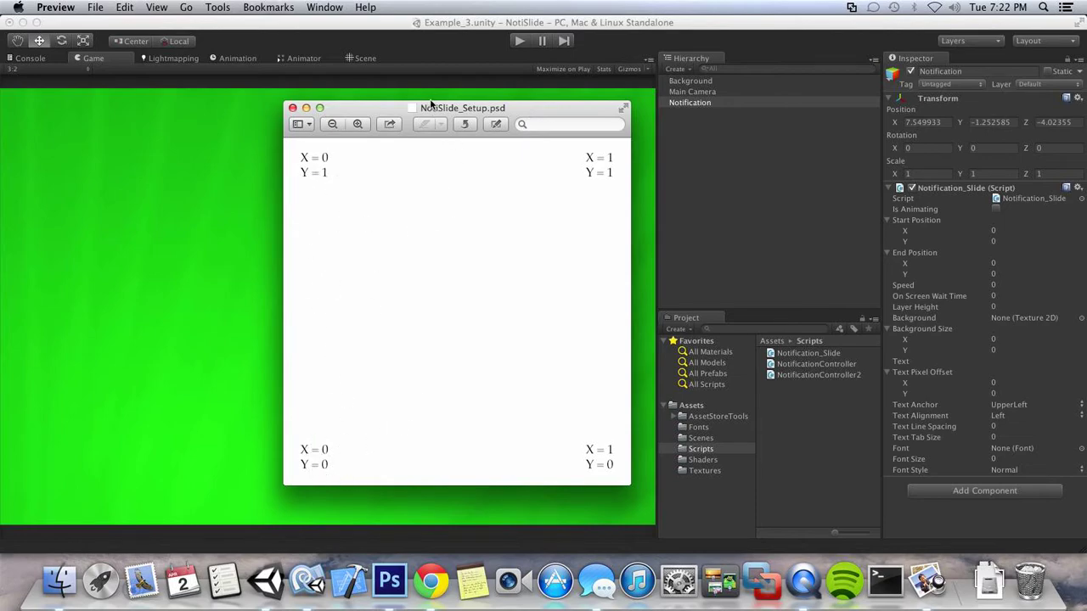
pyautogui.moveTo(387, 109); pyautogui.dragTo(369, 121)
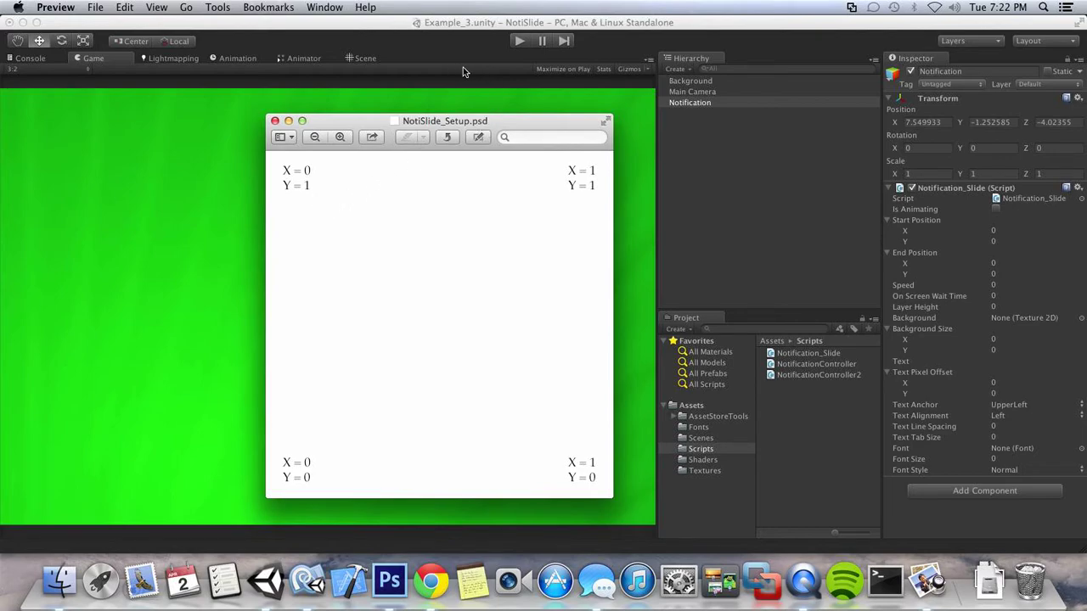
pyautogui.click(289, 121)
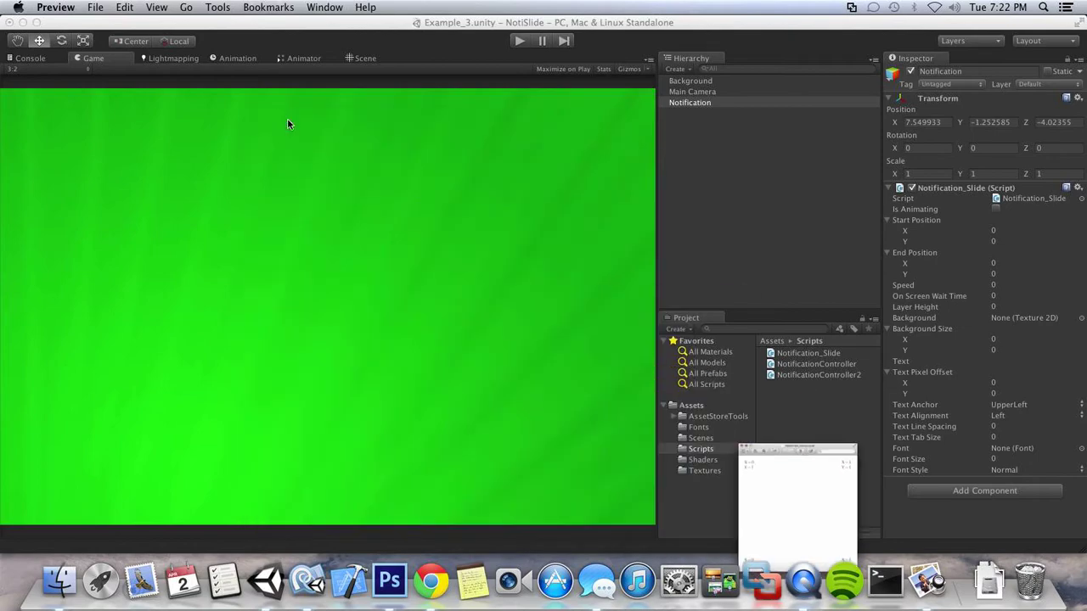
# Step: Set Notification_Slide Start Position to 0.25, 1.1 and End Position to 0.25, 0.9
pyautogui.click(1008, 231)
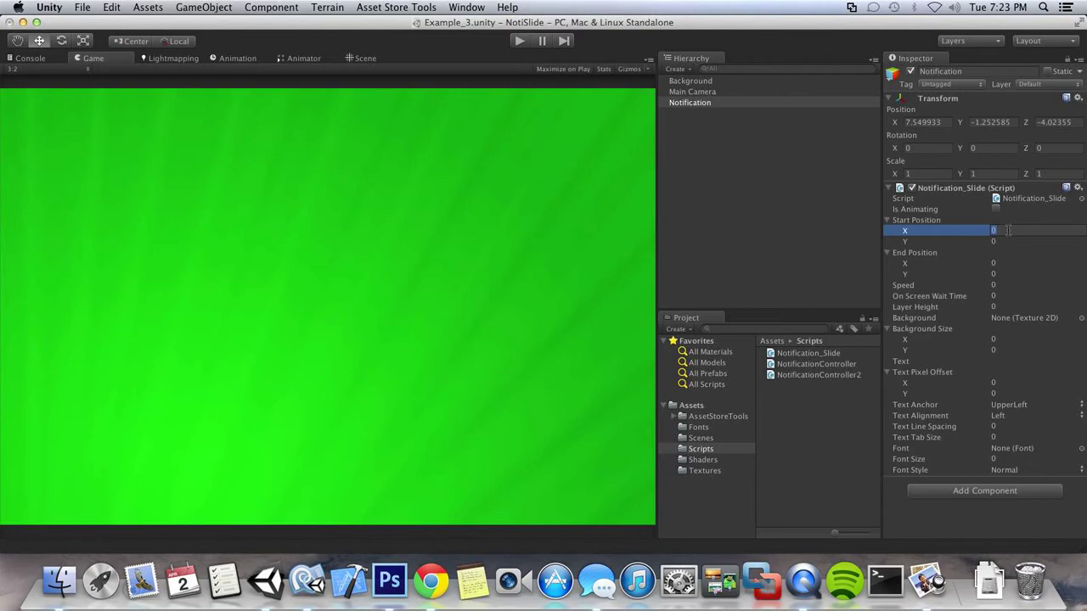
pyautogui.write('0.25')
pyautogui.click(1002, 264)
pyautogui.write('0.25')
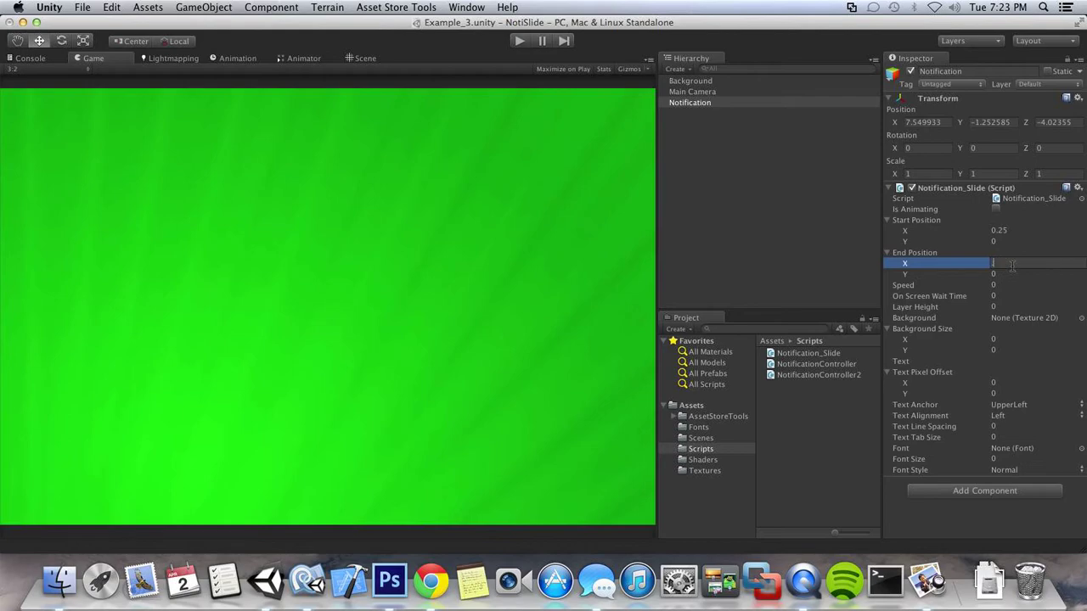
pyautogui.press('Return')
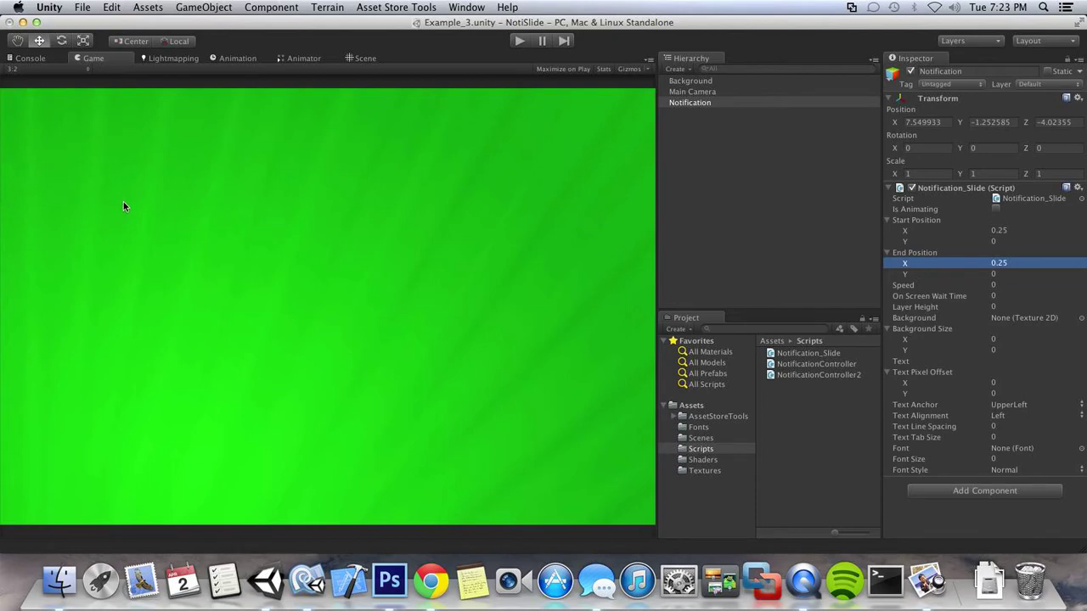
pyautogui.click(1012, 241)
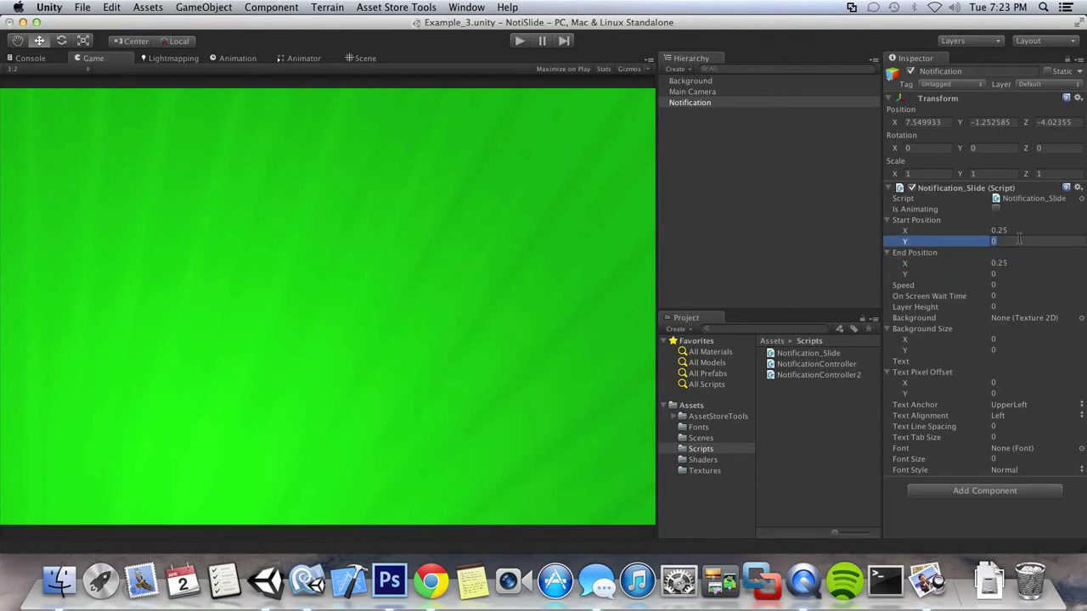
pyautogui.write('1.1')
pyautogui.click(1008, 273)
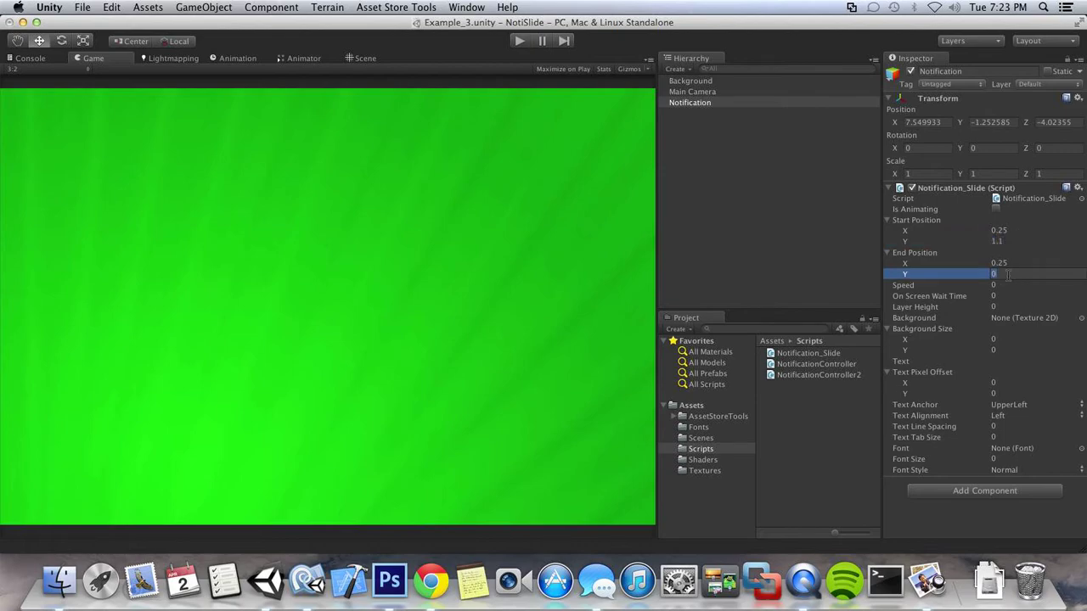
pyautogui.write('.9')
pyautogui.press('Return')
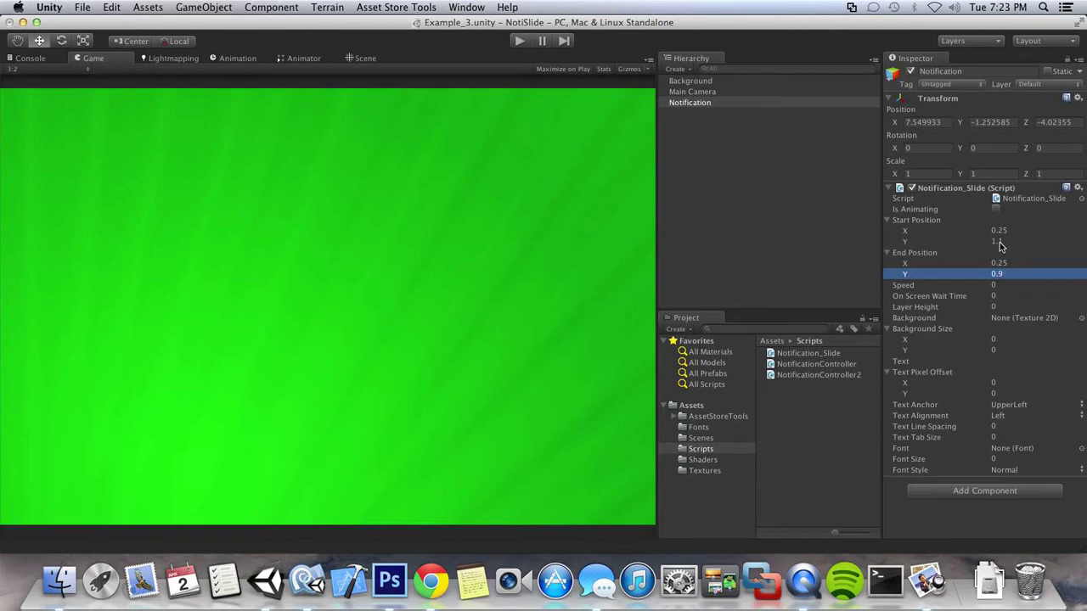
# Step: Set Speed 4, On Screen Wait Time 2 and Layer Height 1 on Notification_Slide
pyautogui.click(1006, 285)
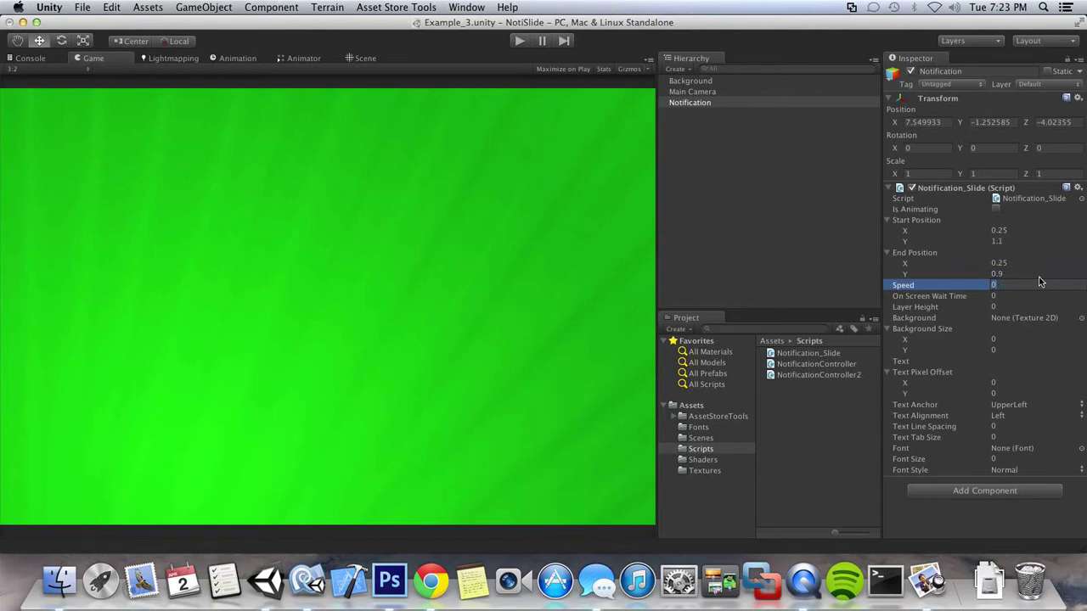
pyautogui.write('4')
pyautogui.click(1010, 295)
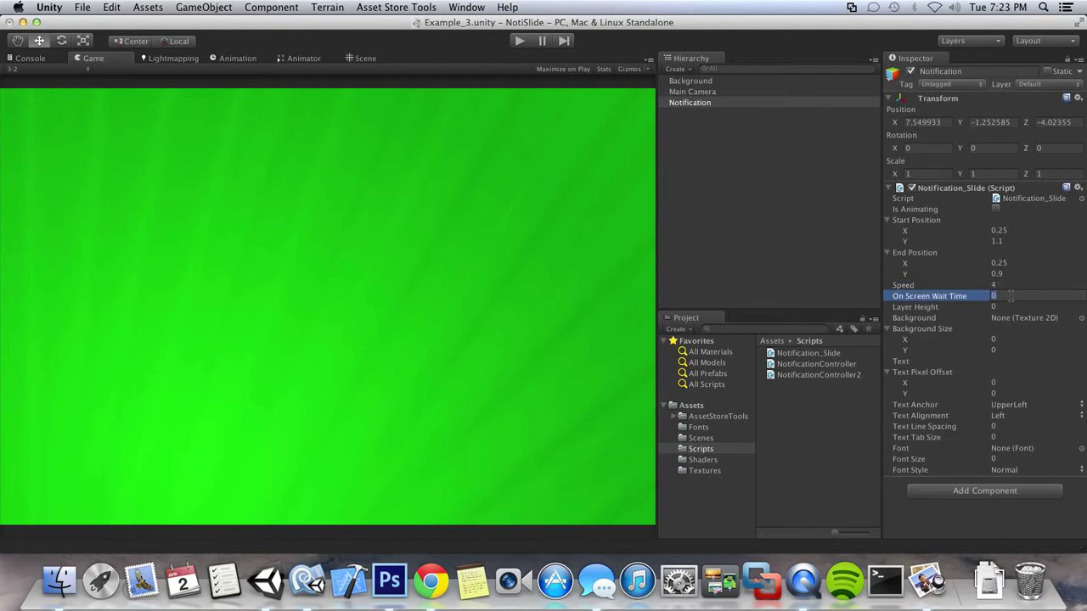
pyautogui.write('2')
pyautogui.press('Return')
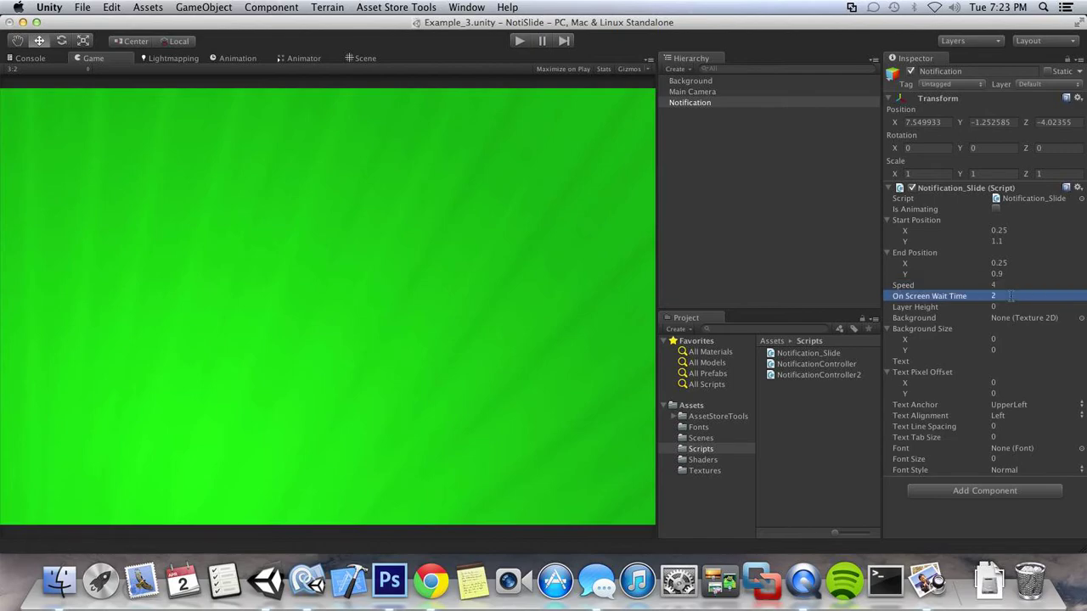
pyautogui.click(1005, 307)
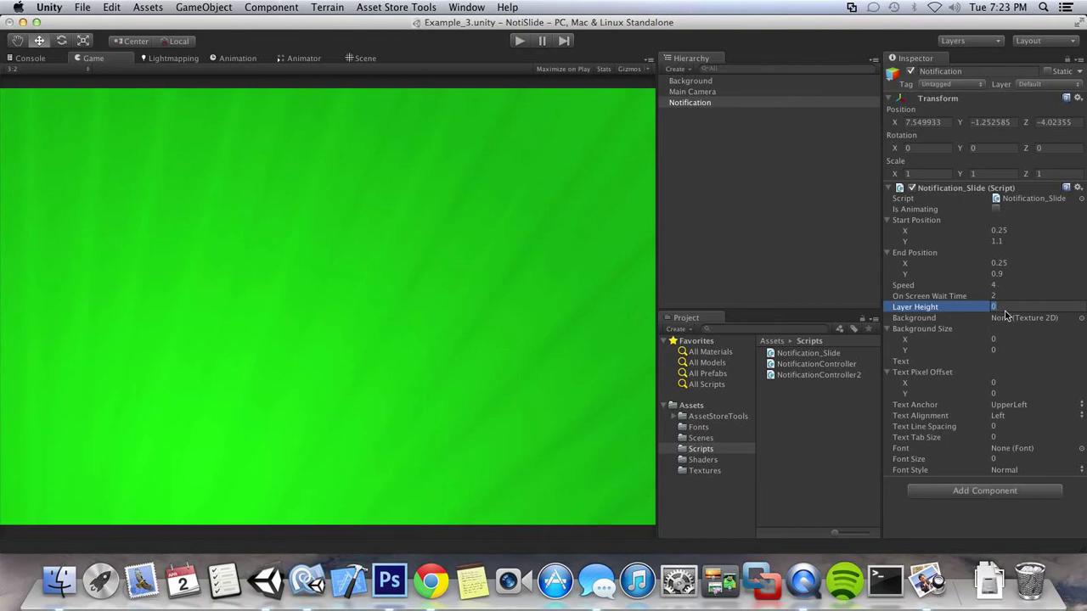
pyautogui.write('1')
pyautogui.press('Return')
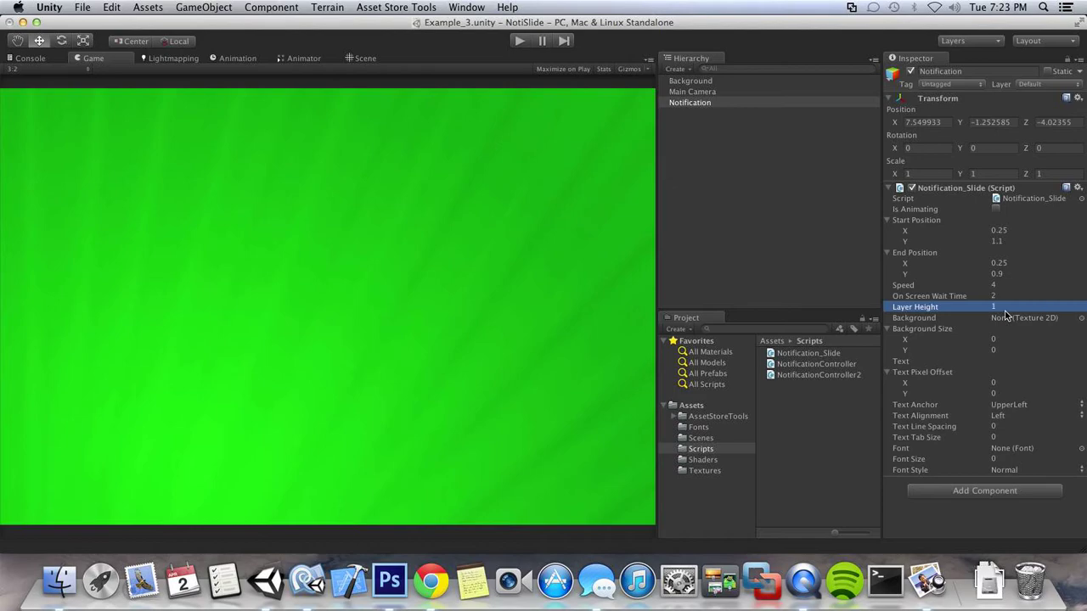
pyautogui.click(1080, 319)
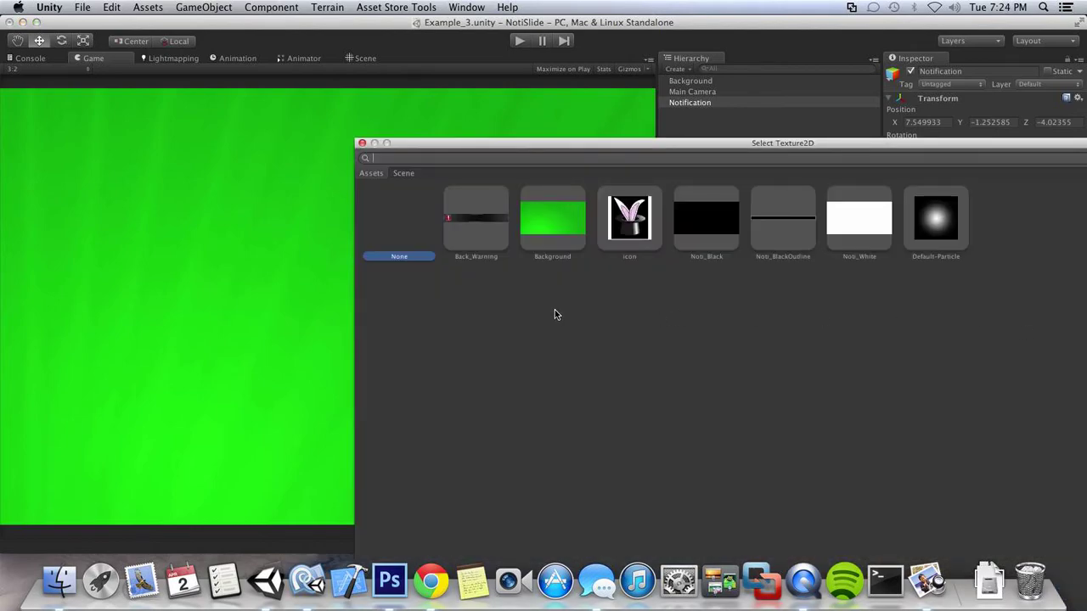
# Step: Use Noti_BlackOutline as the banner background at a size of 500 by 30
pyautogui.doubleClick(772, 222)
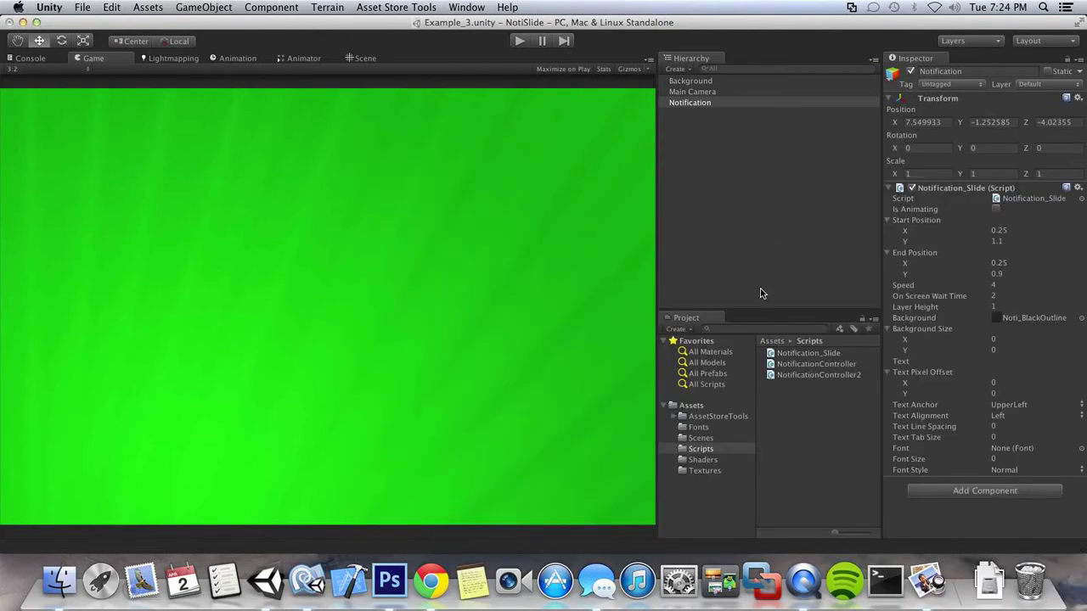
pyautogui.click(1008, 339)
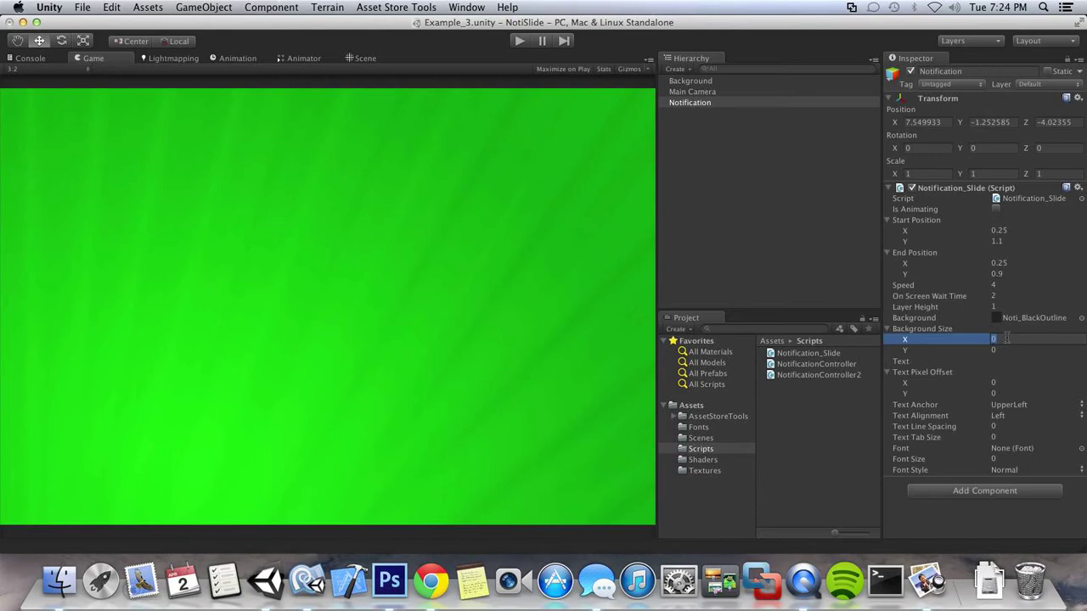
pyautogui.write('500')
pyautogui.click(1005, 349)
pyautogui.write('30')
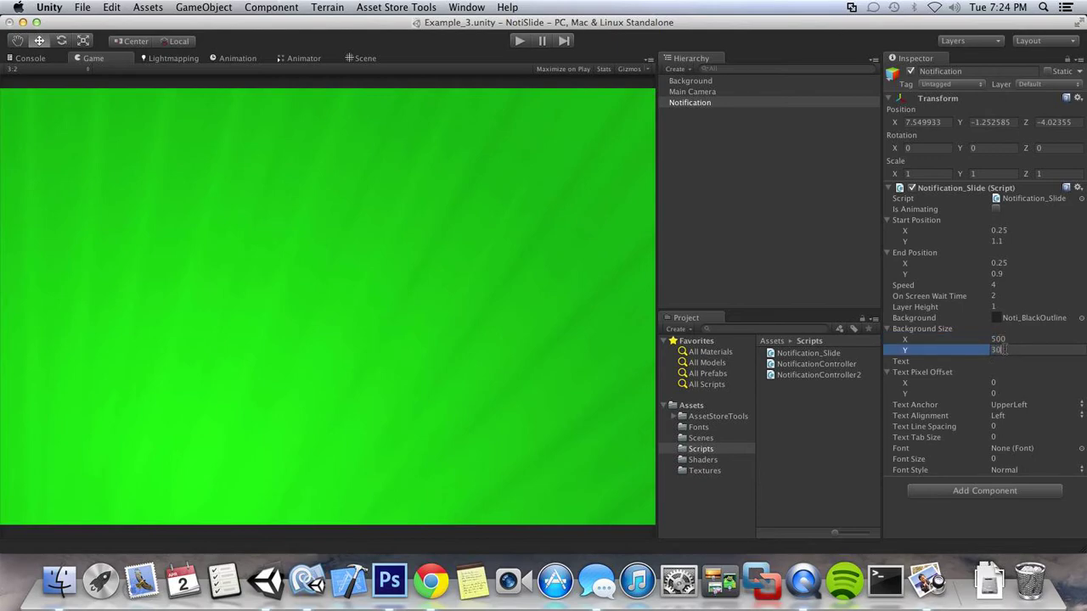
# Step: Enter the banner message 'Information : Task Added'
pyautogui.click(995, 362)
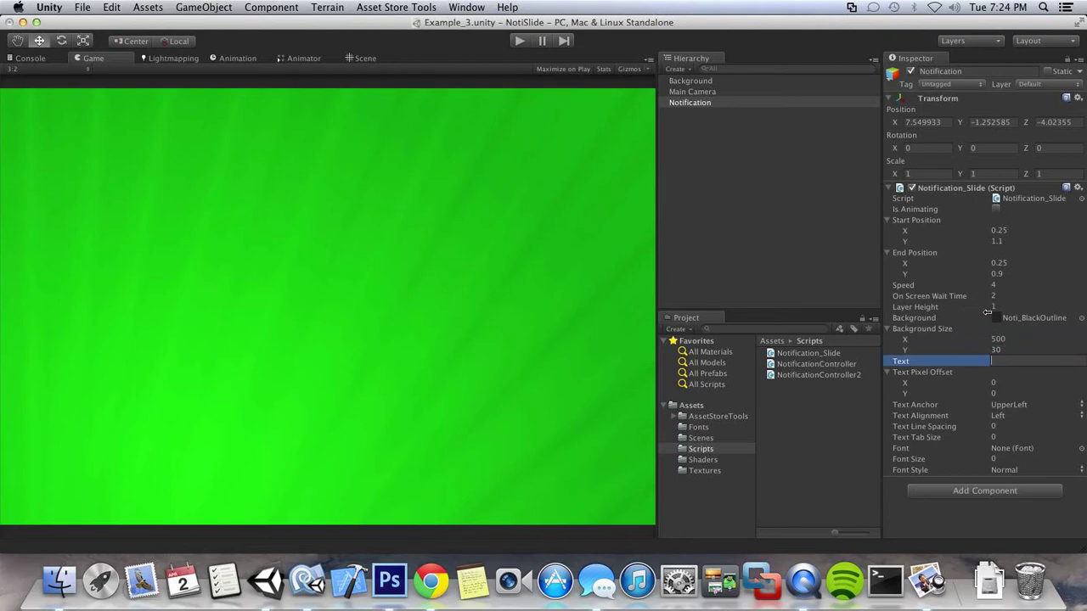
pyautogui.write('Information : Task Added!')
pyautogui.click(1012, 382)
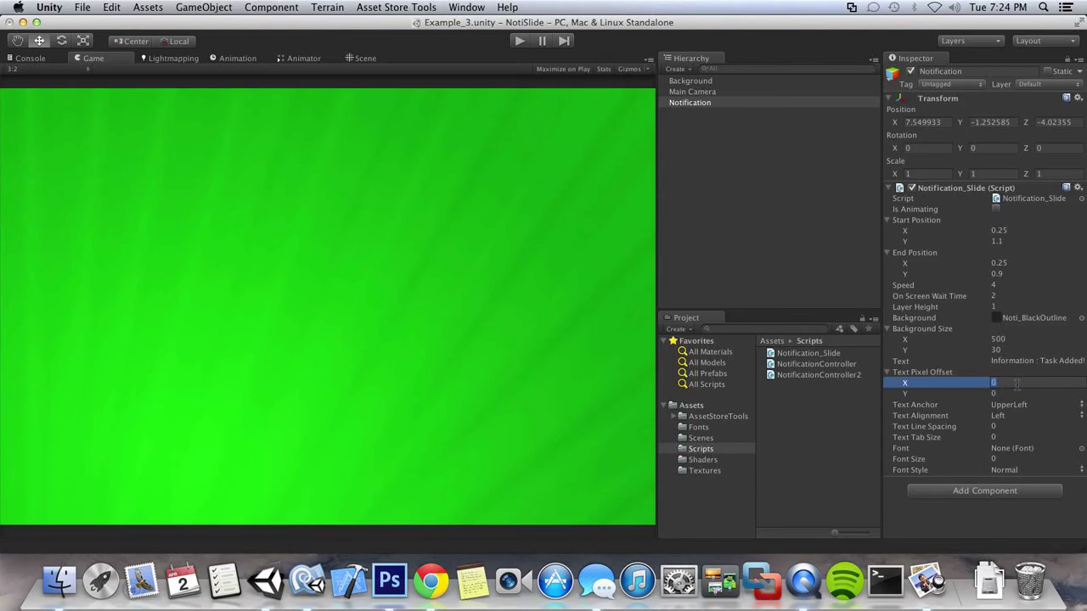
# Step: Set the text pixel offset to 10, 10, line spacing 1 and tab size 4
pyautogui.write('10')
pyautogui.press('Tab')
pyautogui.write('10')
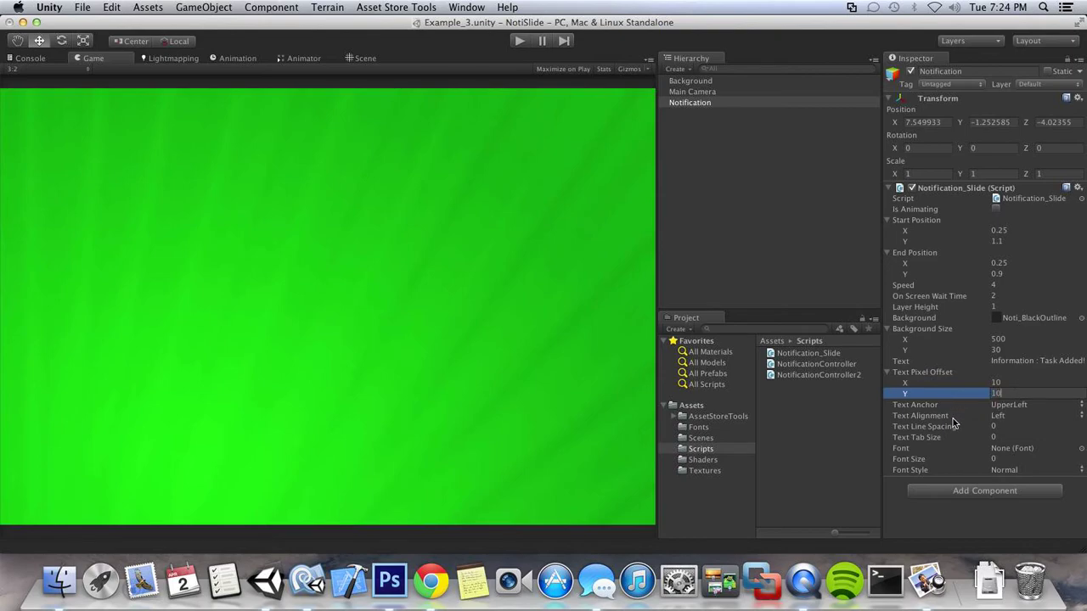
pyautogui.click(992, 426)
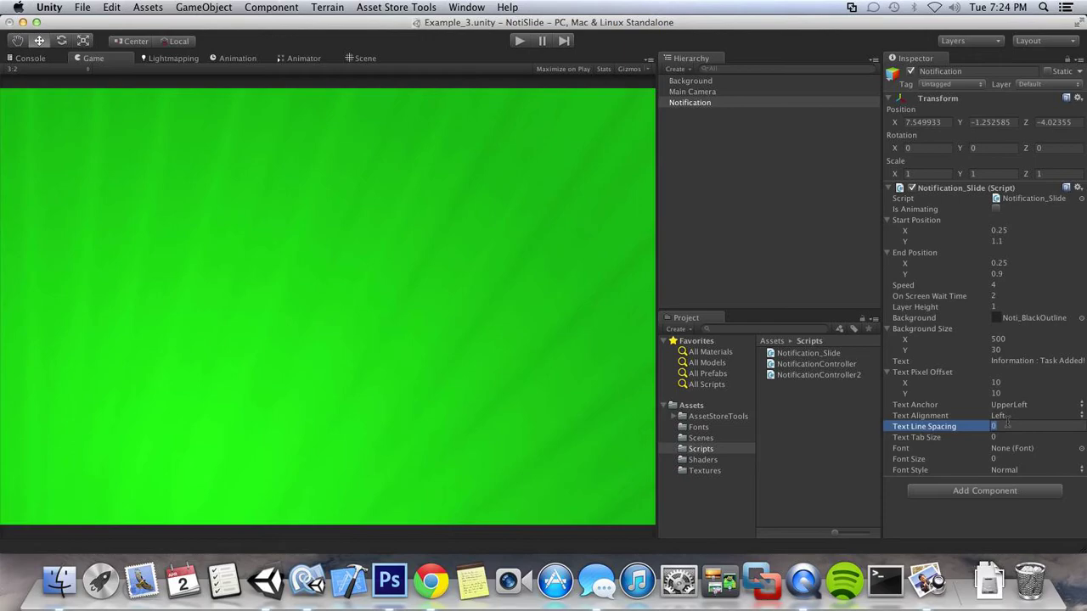
pyautogui.write('1')
pyautogui.press('Tab')
pyautogui.write('4')
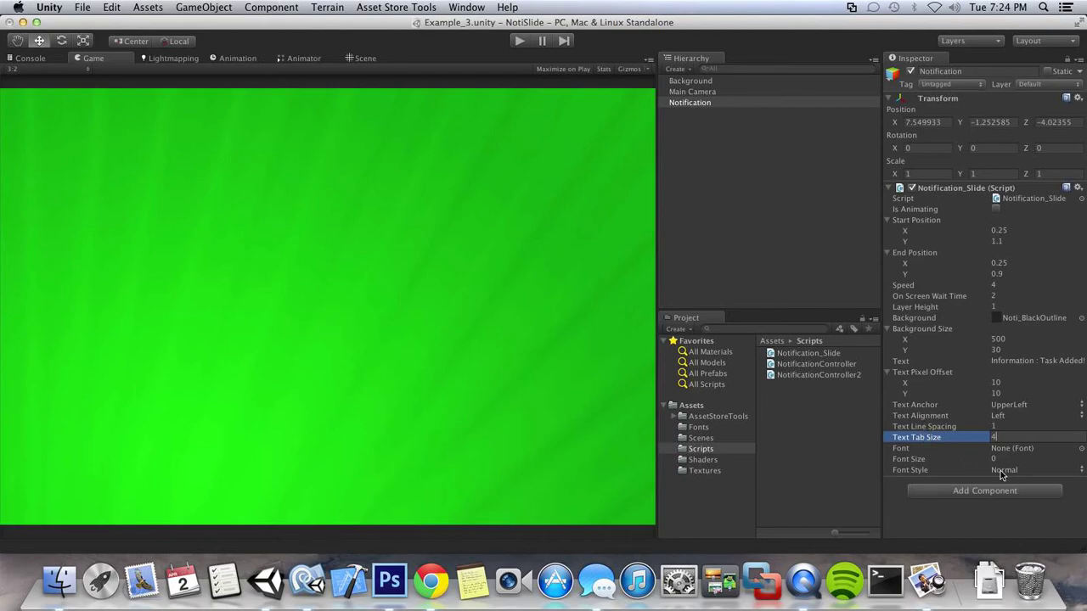
# Step: Use the Coalition_White font at size 15 for the banner text
pyautogui.click(1081, 449)
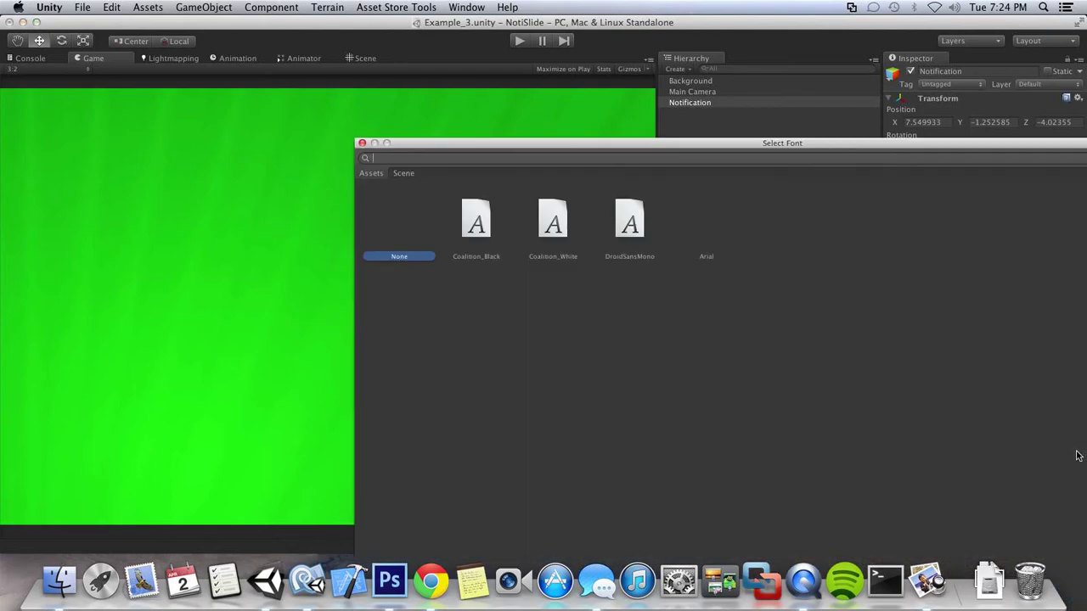
pyautogui.doubleClick(553, 219)
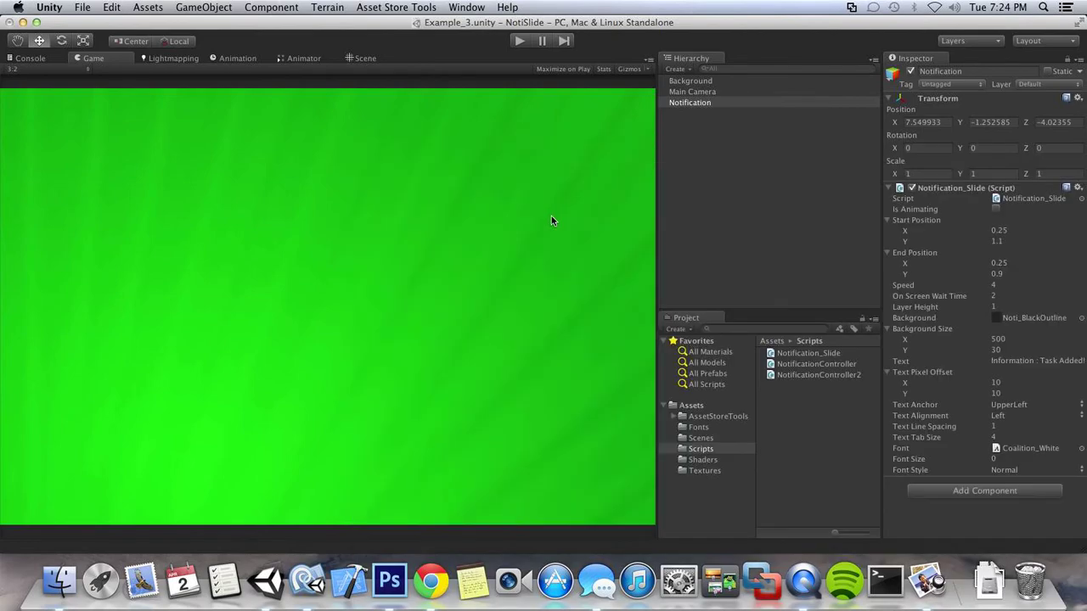
pyautogui.click(1019, 460)
pyautogui.write('15')
pyautogui.press('Return')
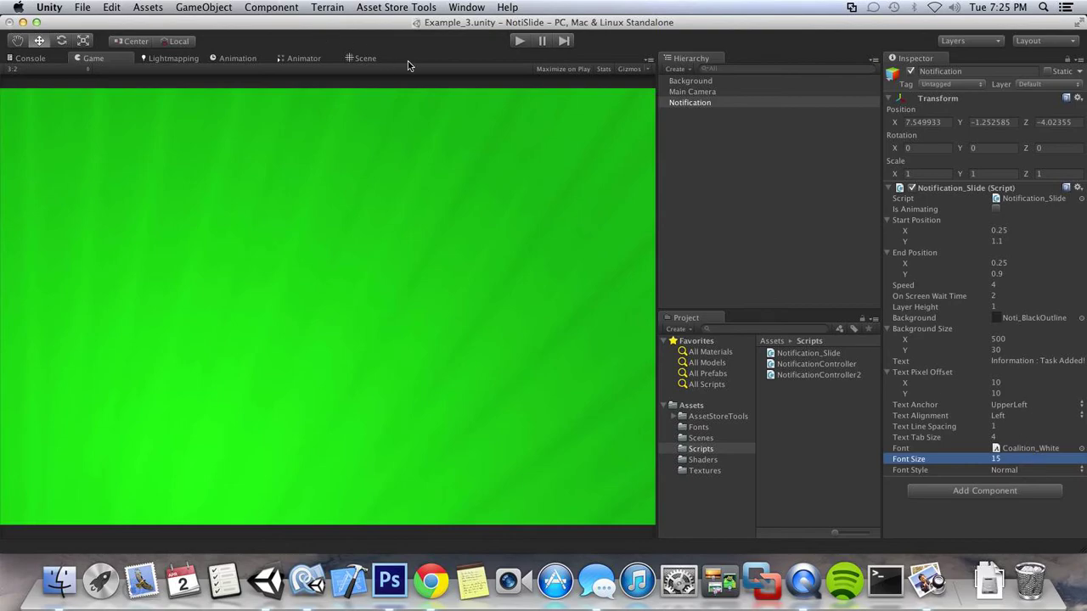
pyautogui.click(519, 42)
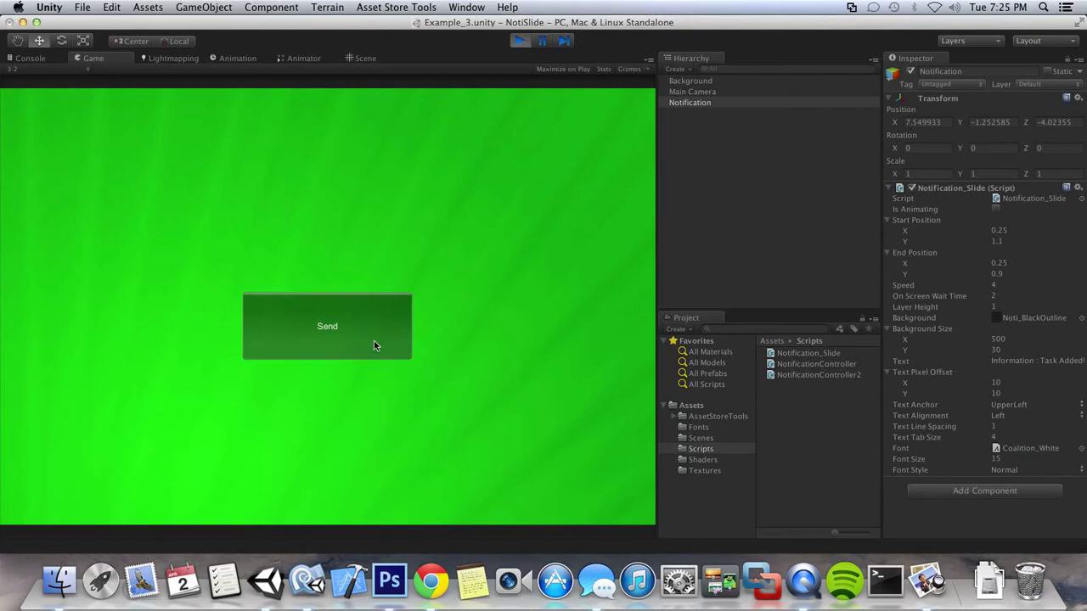
# Step: Link Notification to Main Camera's Notif field, then press Send to test the banner
pyautogui.click(705, 94)
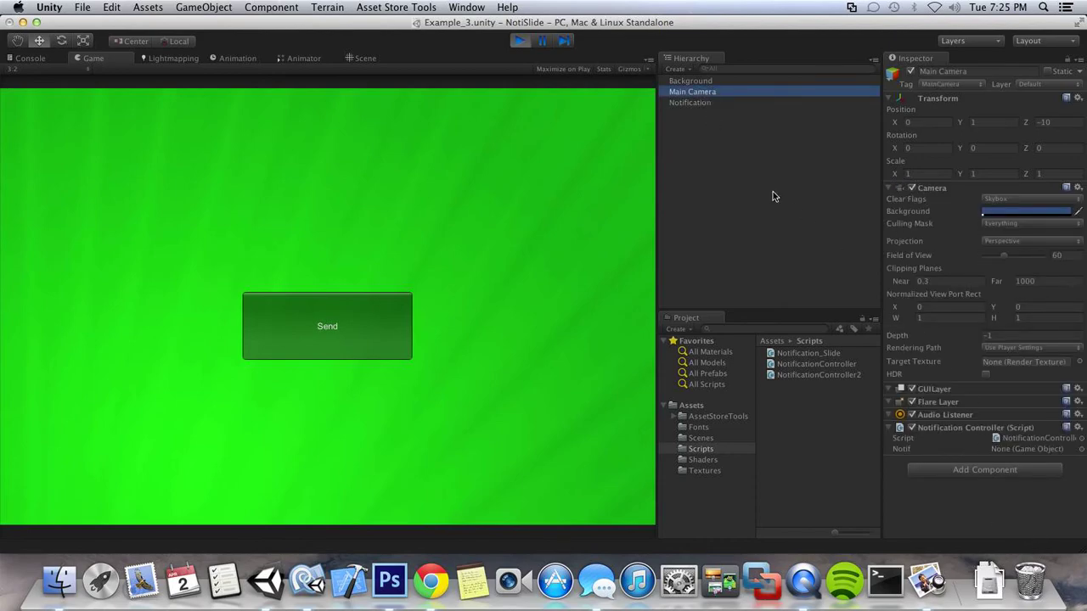
pyautogui.moveTo(706, 103); pyautogui.dragTo(1028, 449)
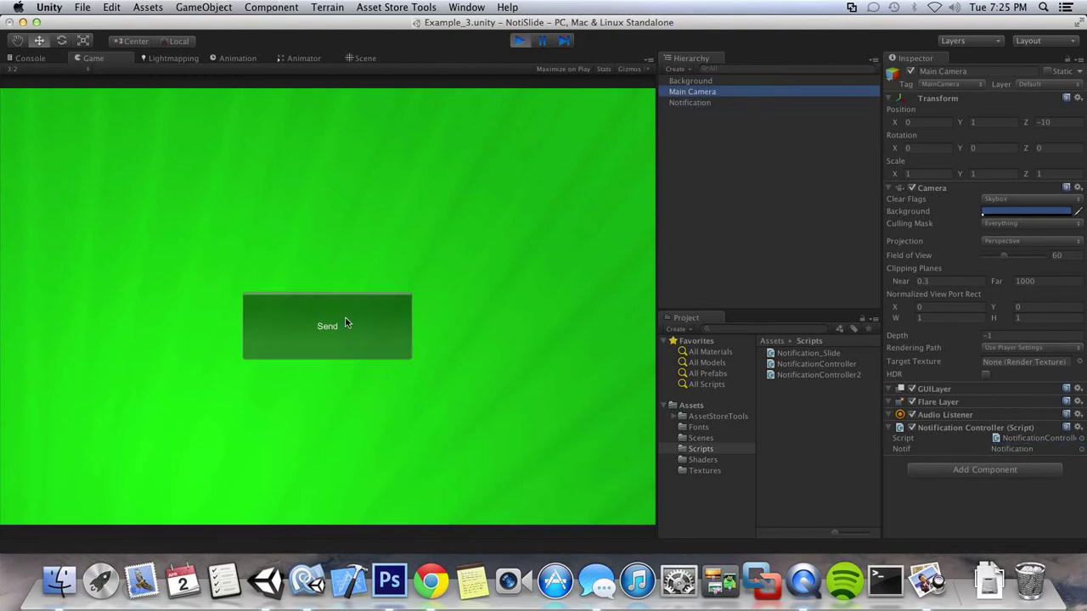
pyautogui.click(345, 323)
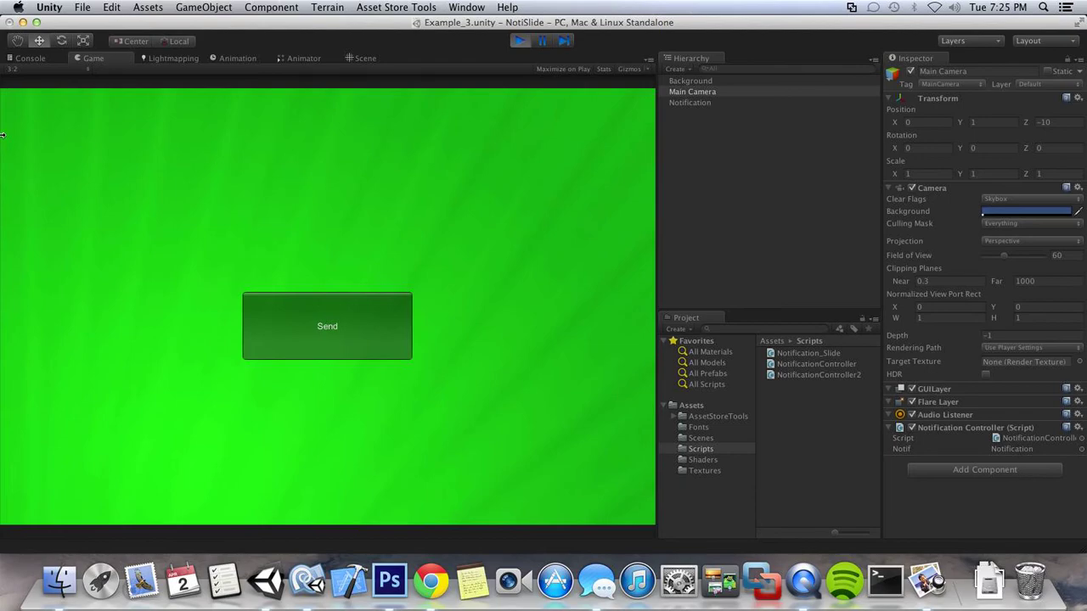
pyautogui.click(520, 42)
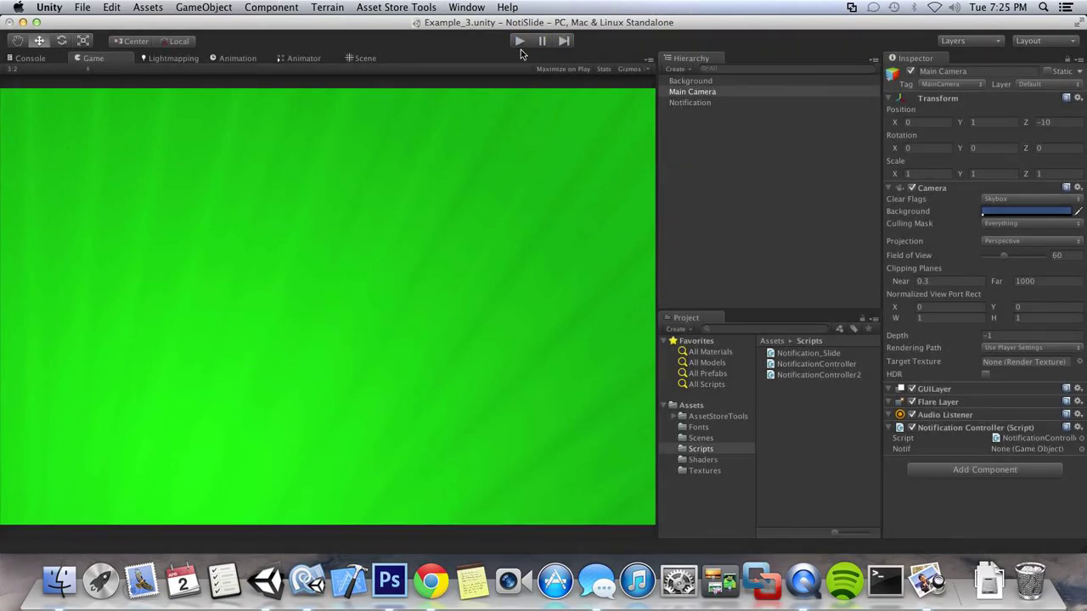
# Step: Relink Notification to Main Camera's Notif field and set Start Position to -1.1, 0.9
pyautogui.moveTo(692, 104); pyautogui.dragTo(1051, 450)
pyautogui.click(688, 104)
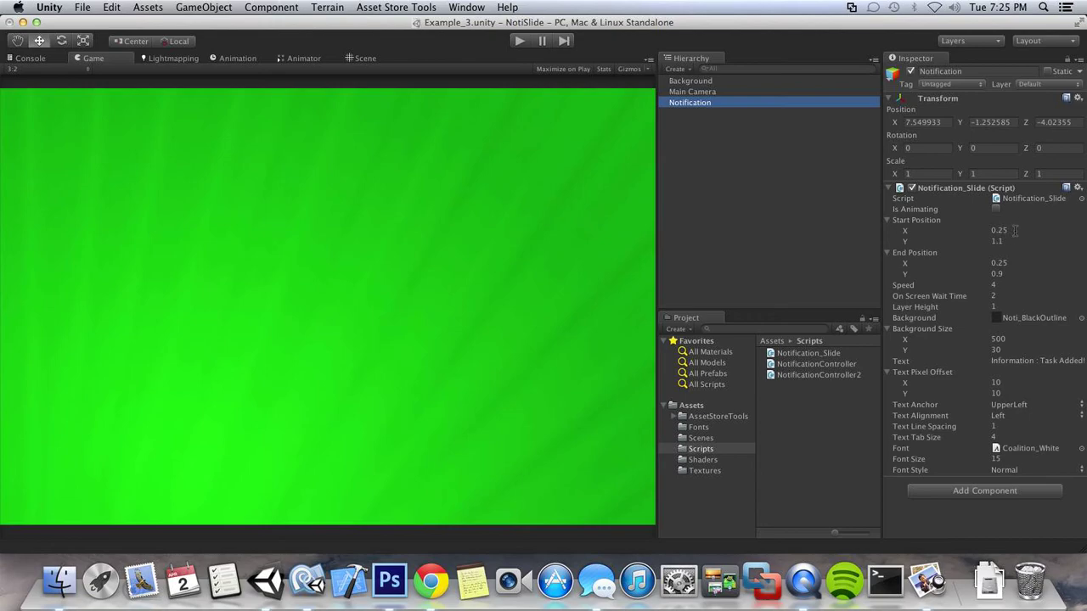
pyautogui.click(1011, 243)
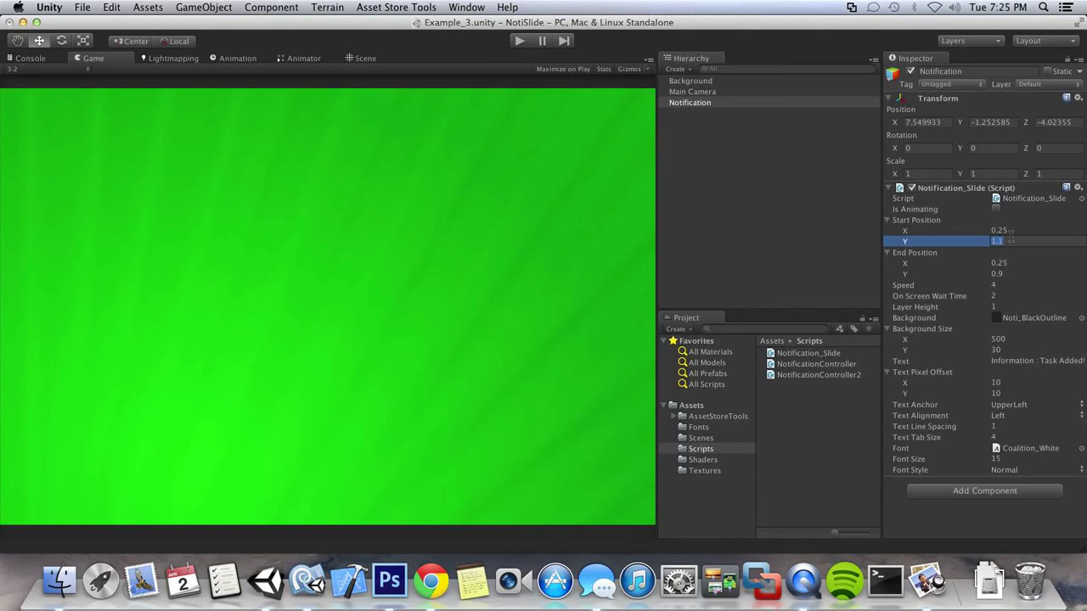
pyautogui.write('.9')
pyautogui.click(1026, 229)
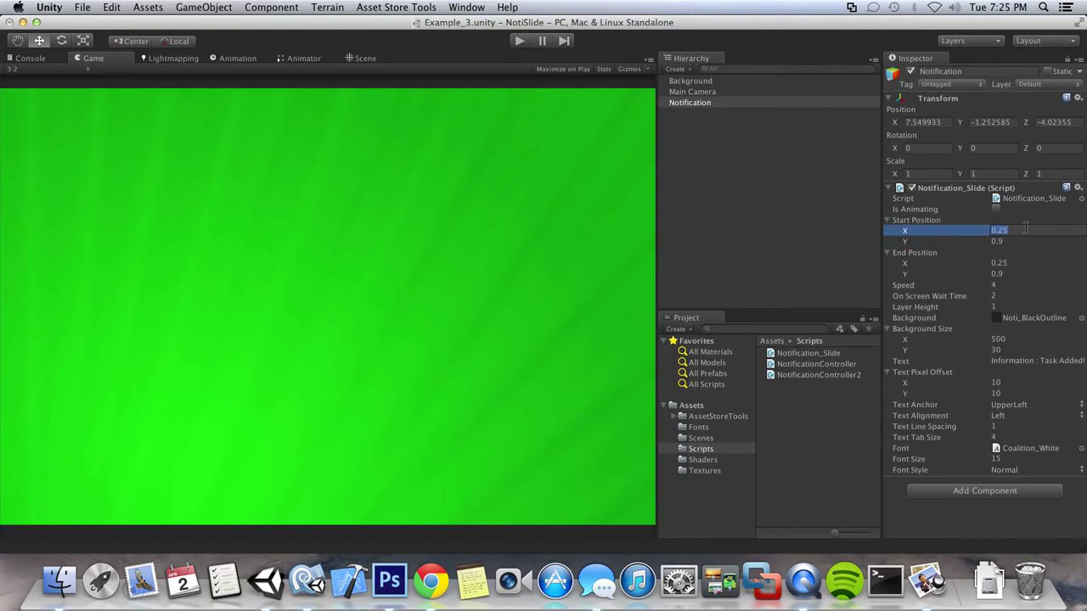
pyautogui.write('-1.1')
pyautogui.click(1018, 264)
pyautogui.click(1018, 264)
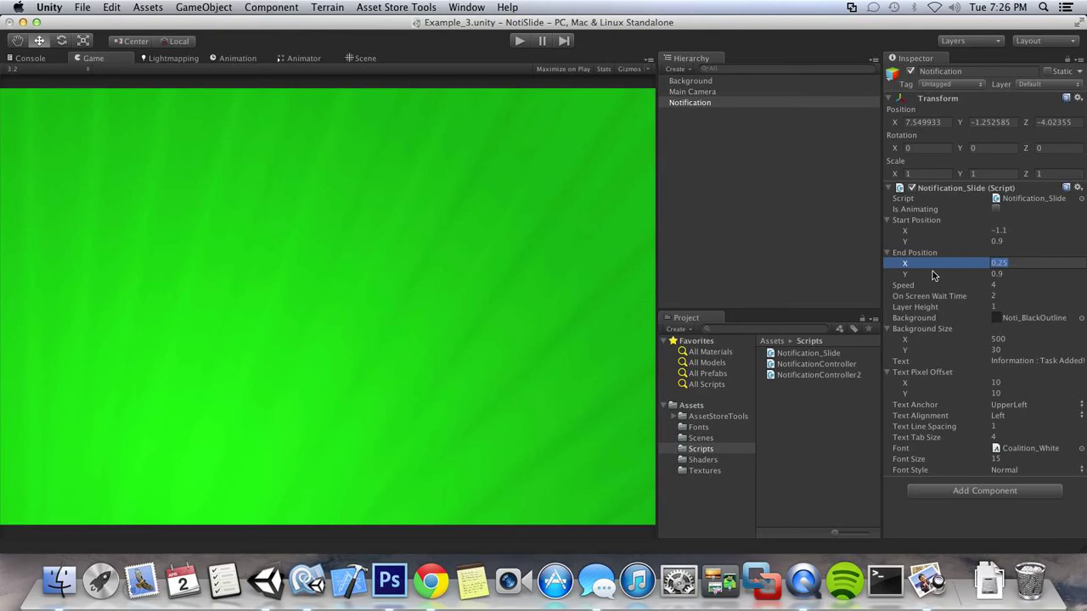
# Step: Play the scene and press Send to watch the banner slide in from the left
pyautogui.click(520, 41)
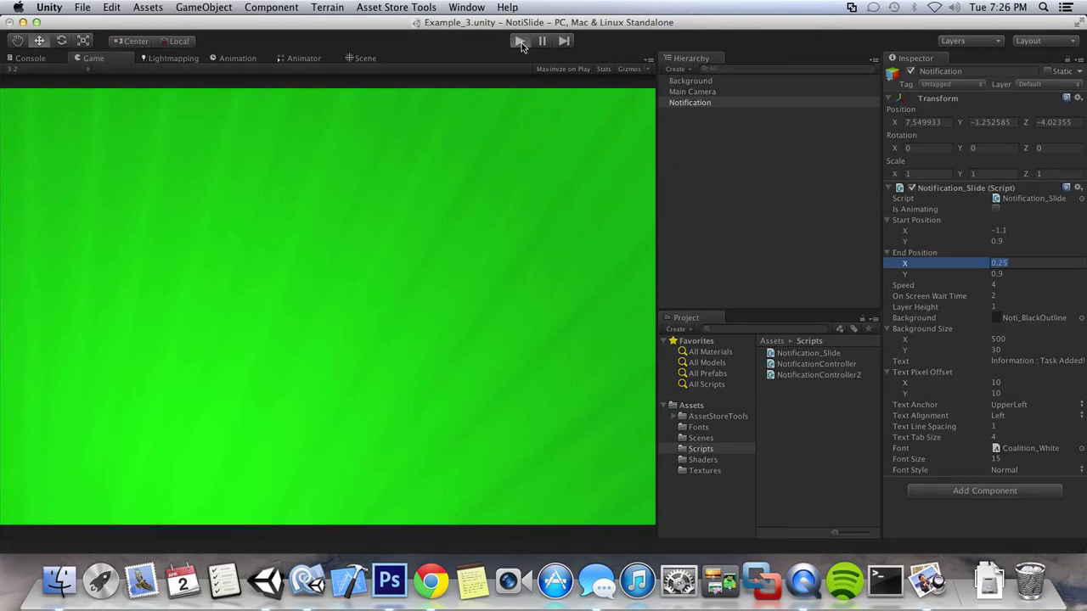
pyautogui.click(386, 348)
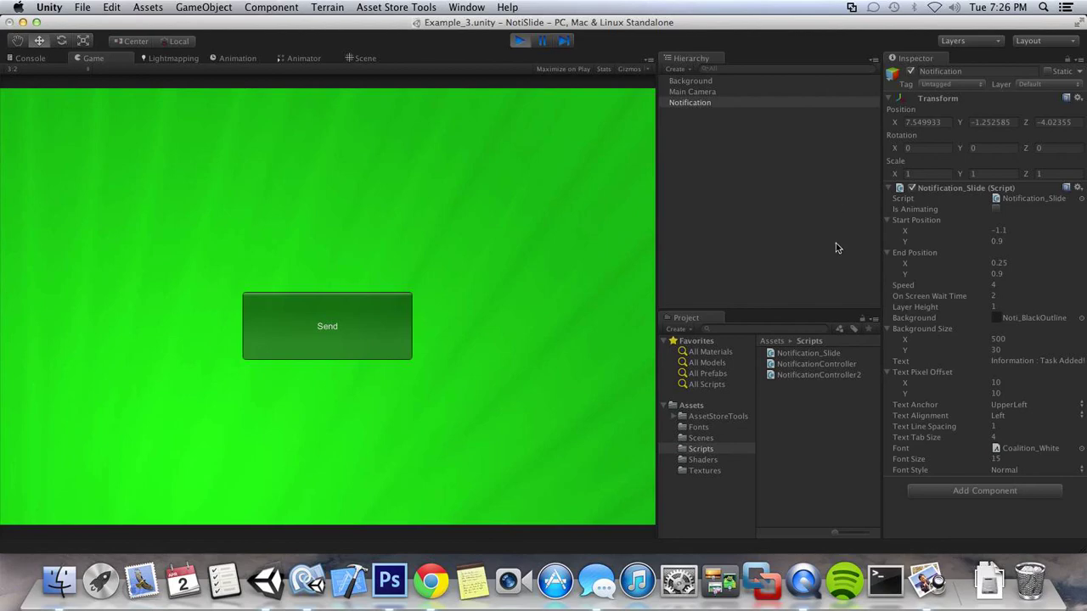
pyautogui.click(705, 93)
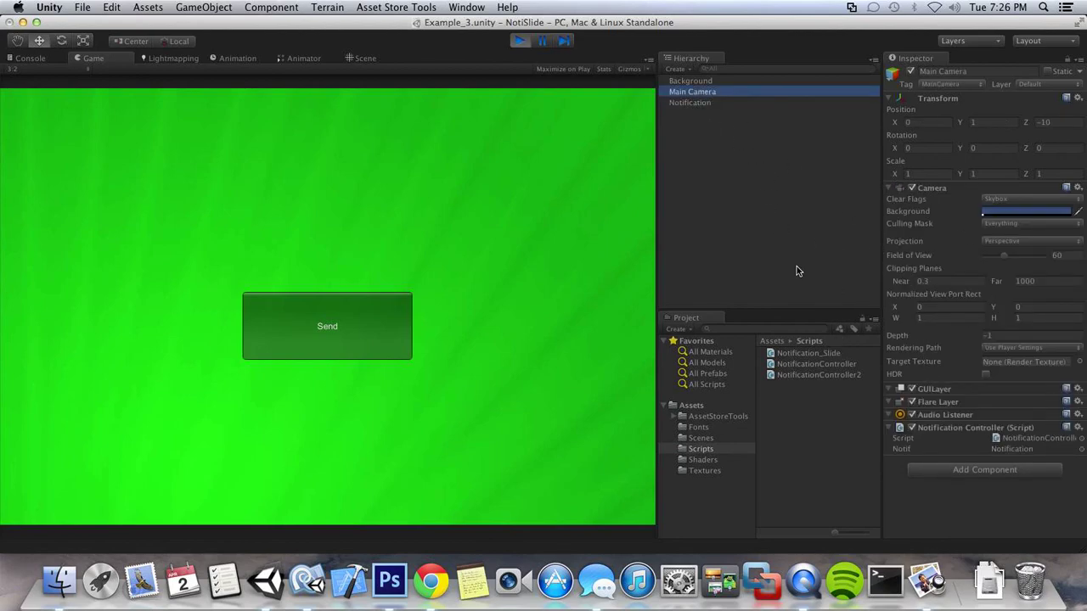